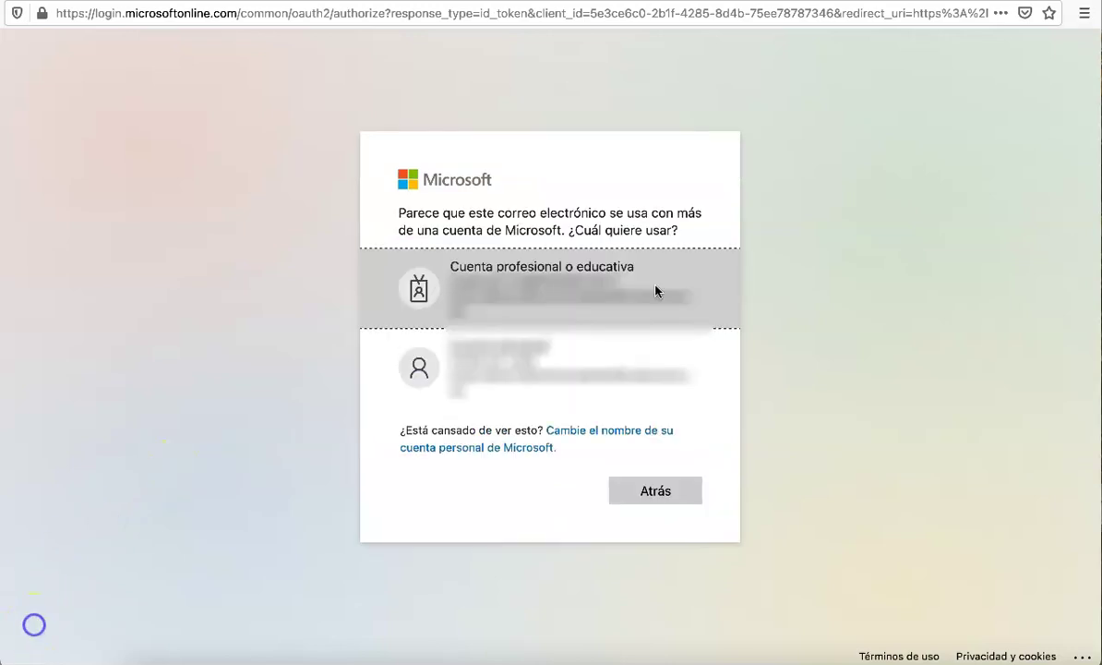
Step: Sign in to Microsoft Teams with the work or school account through the school's login, and stay signed in
{"action": "left_click", "coordinate": [658, 291]}
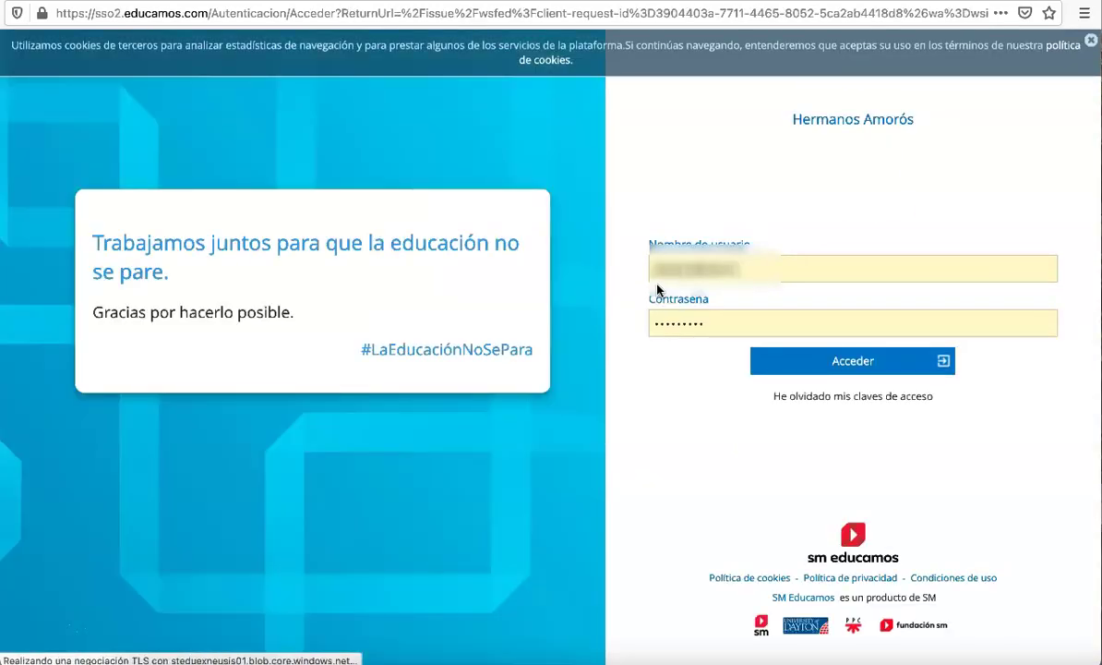
{"action": "left_click", "coordinate": [809, 363]}
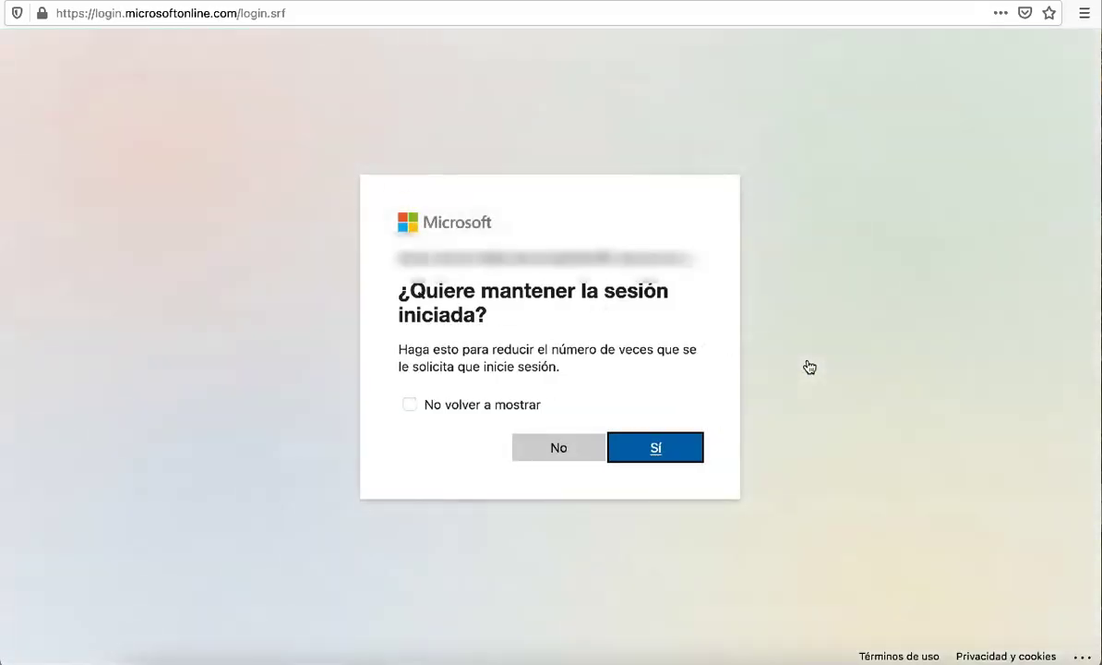
{"action": "left_click", "coordinate": [660, 449]}
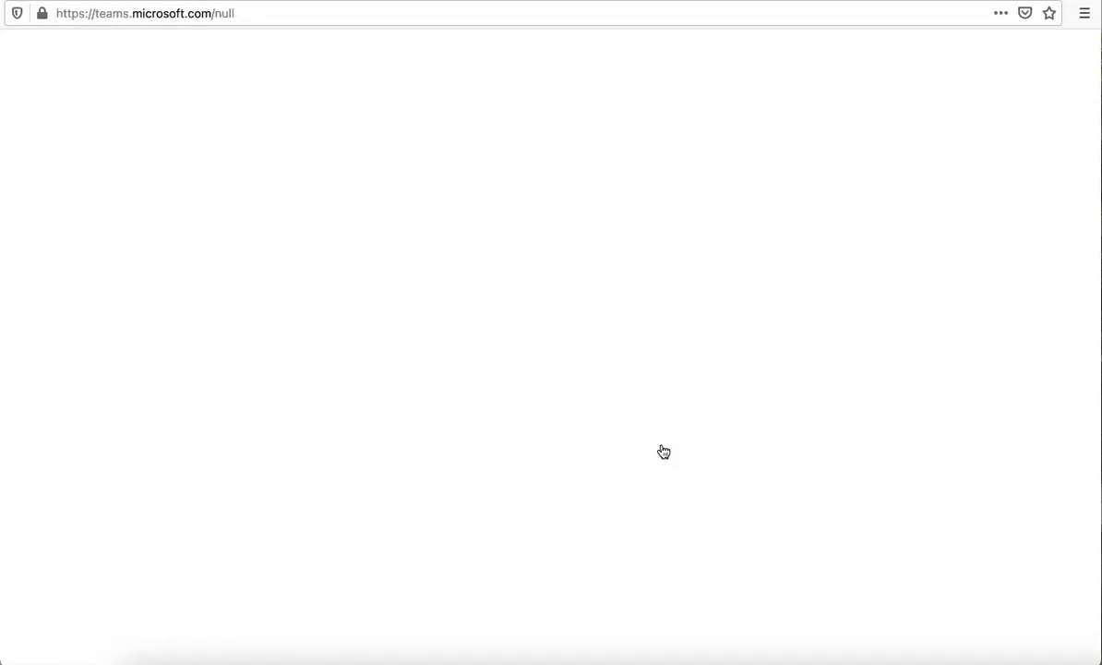
{"action": "left_click", "coordinate": [463, 252]}
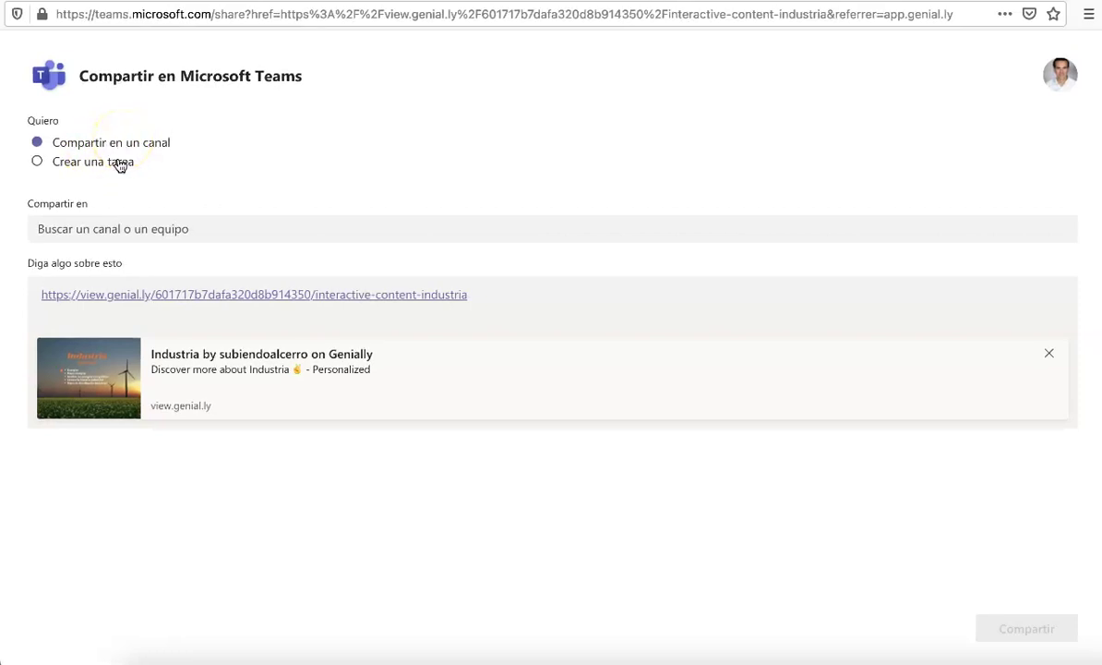
Step: Look through the form for creating a task from the genially link, and return to sharing in a channel
{"action": "left_click", "coordinate": [119, 163]}
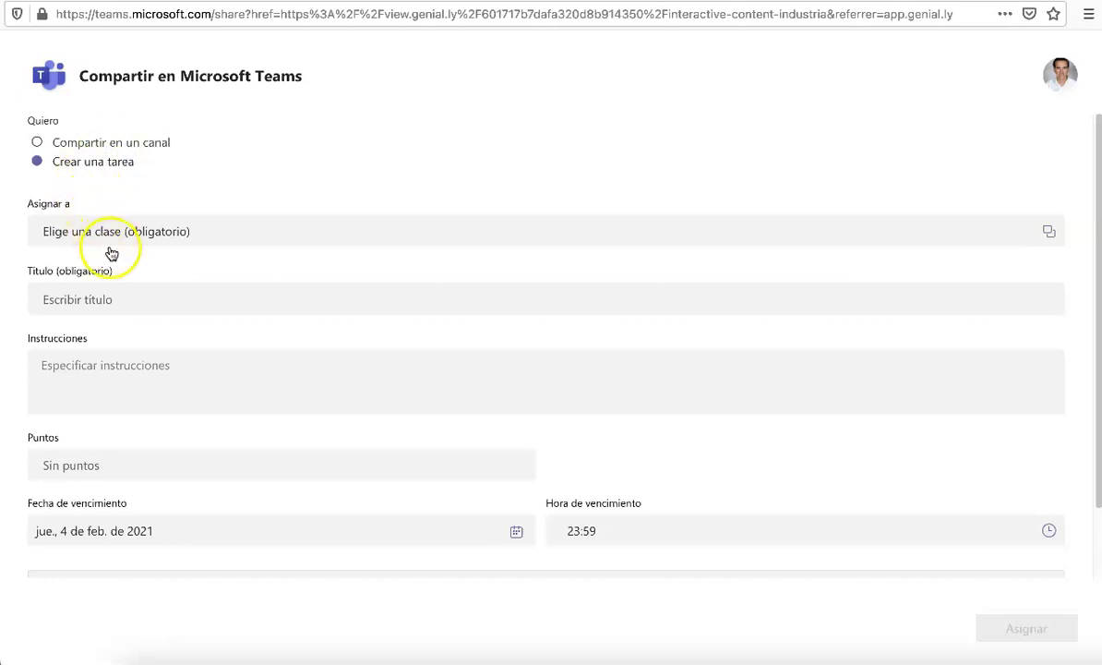
{"action": "scroll", "coordinate": [277, 360], "scroll_direction": "down", "scroll_amount": 2}
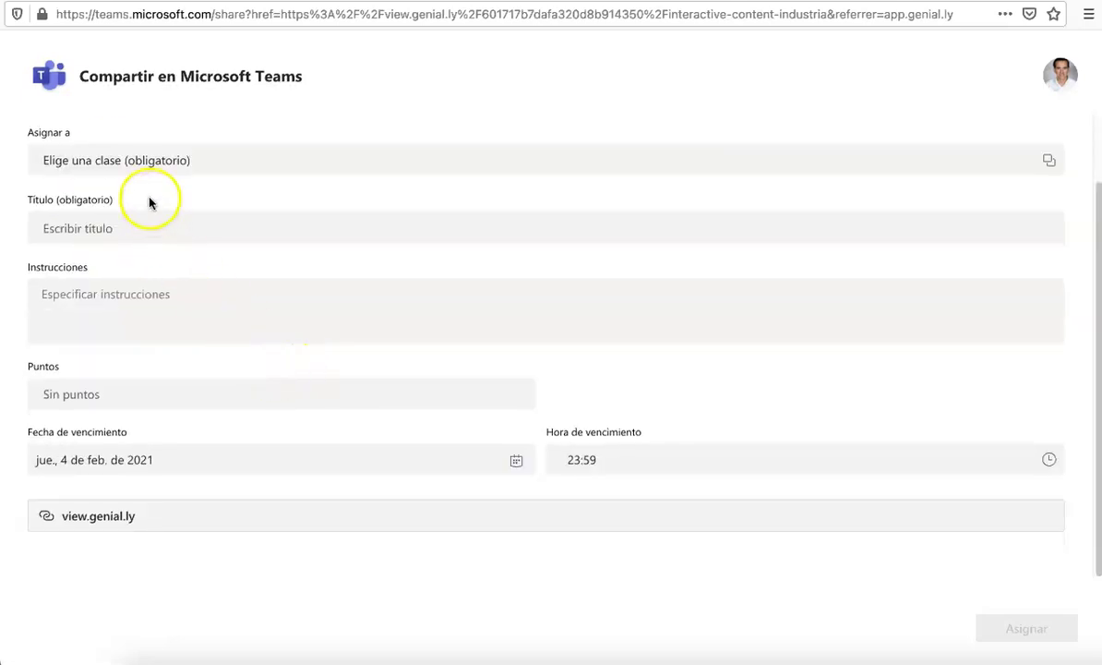
{"action": "scroll", "coordinate": [148, 165], "scroll_direction": "up", "scroll_amount": 2}
{"action": "left_click", "coordinate": [89, 144]}
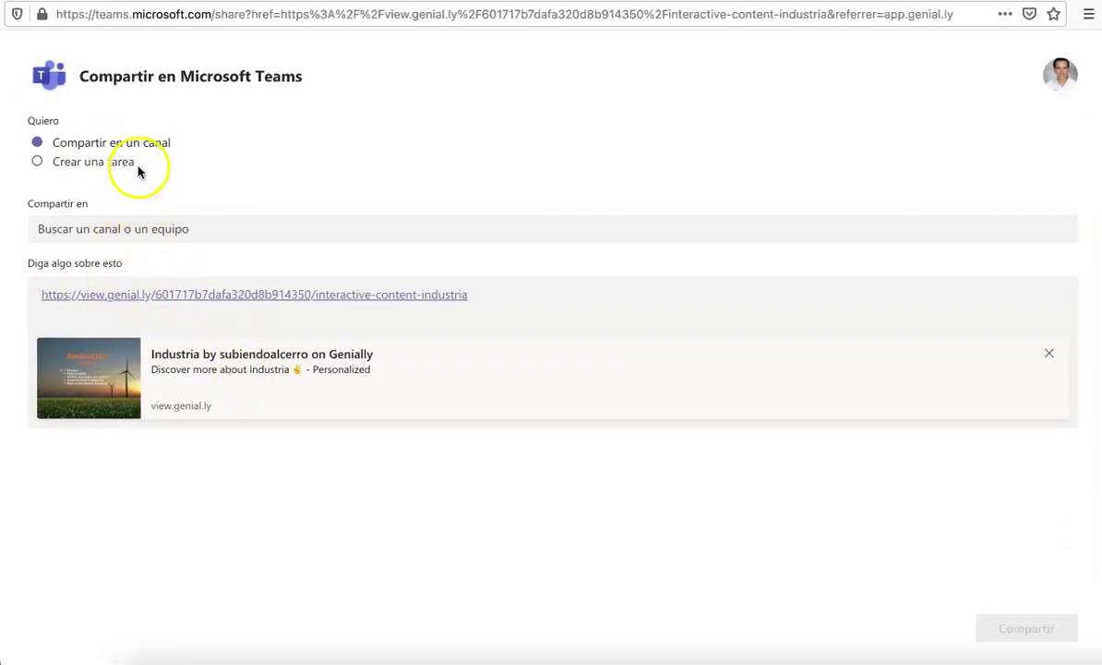
Step: Choose the General channel of 2ºD BTO - GEOGRAFÍA 20/21 as the destination for the shared link
{"action": "left_click", "coordinate": [125, 228]}
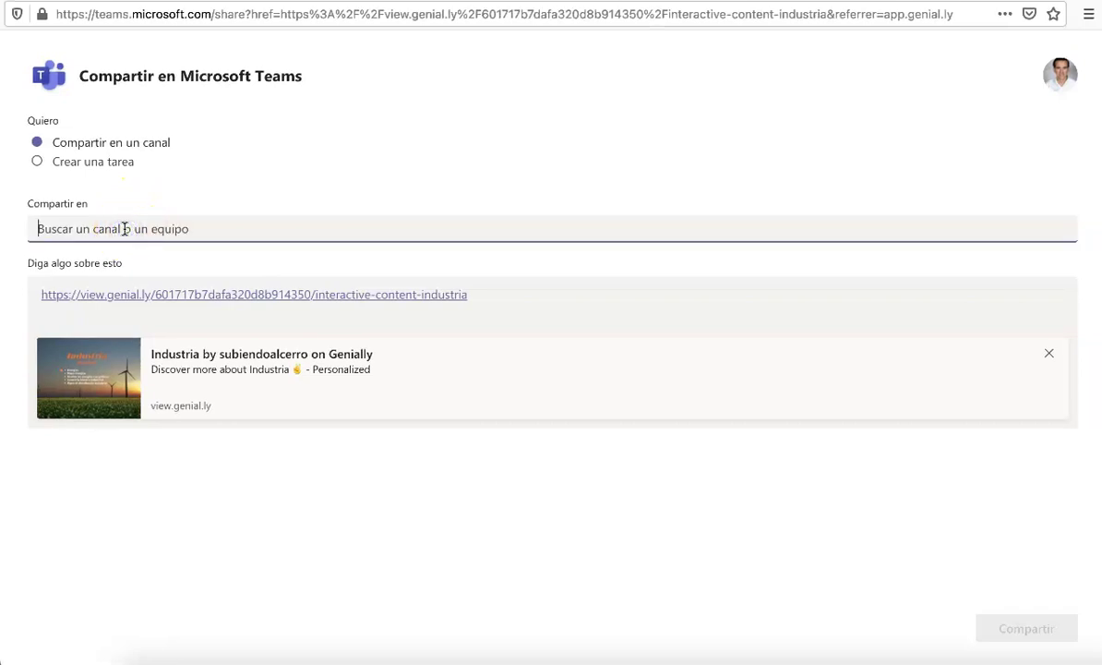
{"action": "type", "text": "2º"}
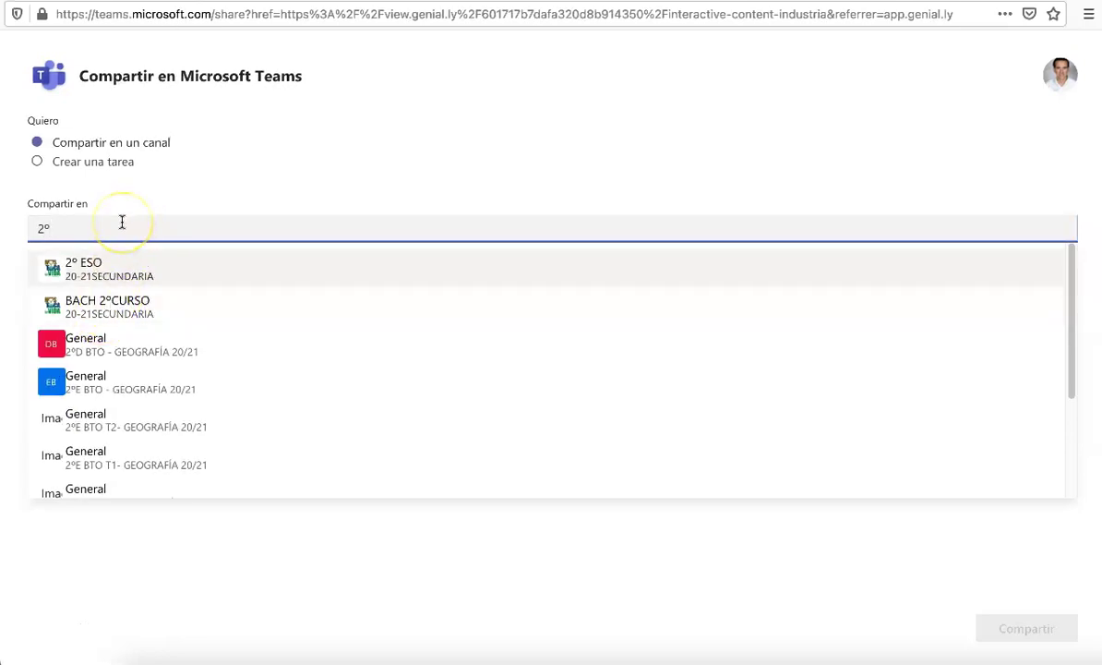
{"action": "type", "text": "D"}
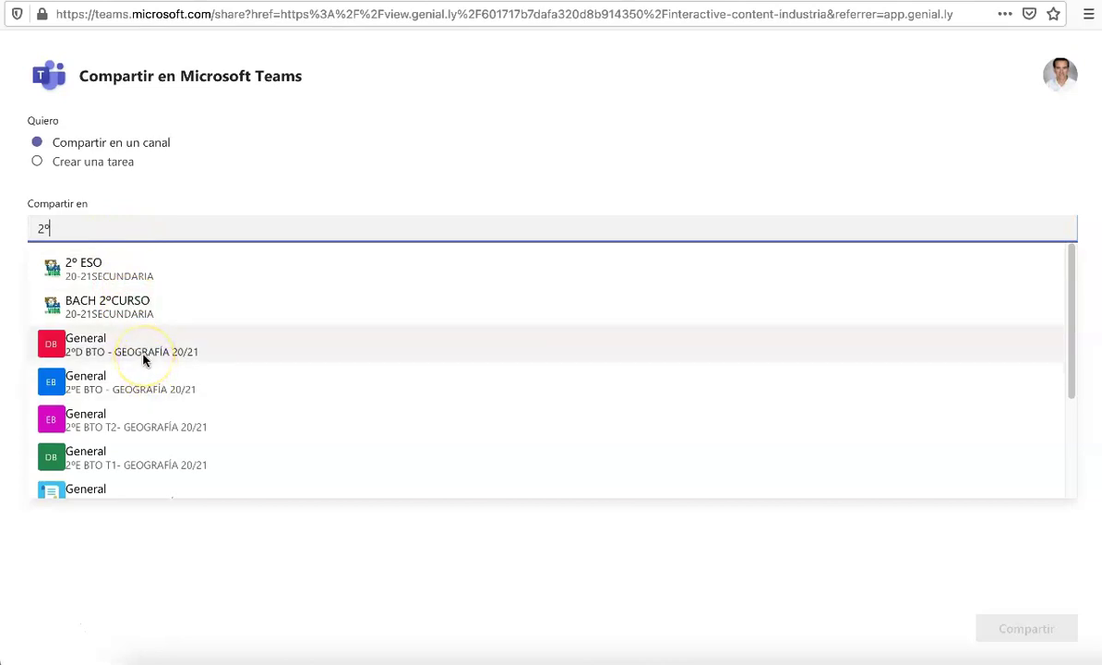
{"action": "left_click", "coordinate": [144, 360]}
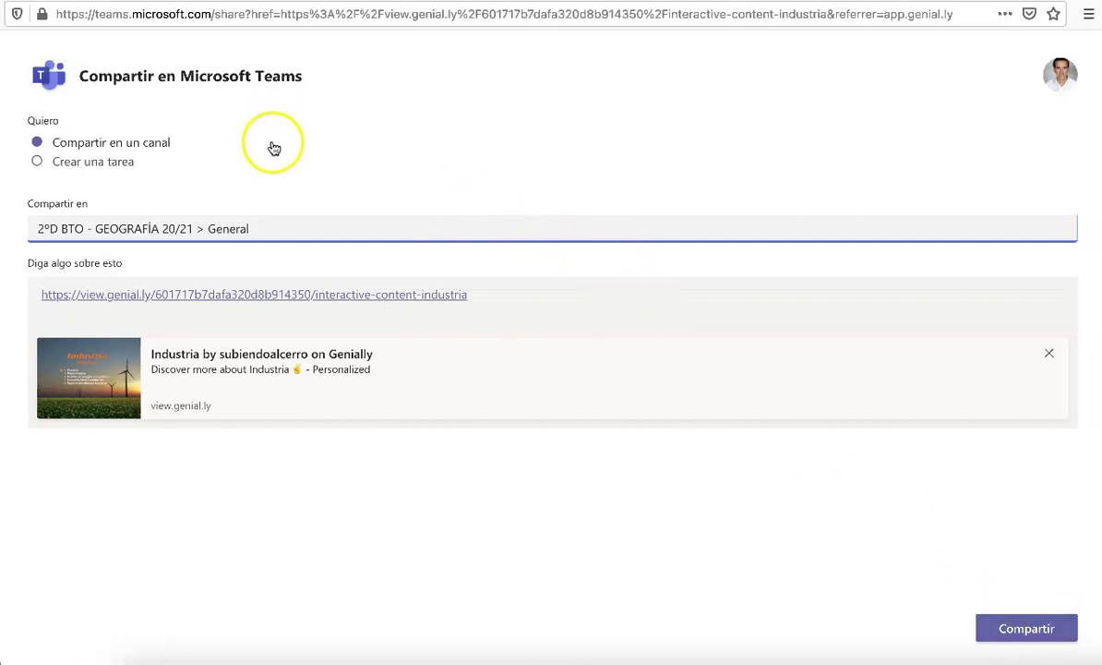
Step: Switch from sharing in a channel to creating a task with the genially link
{"action": "left_click", "coordinate": [98, 167]}
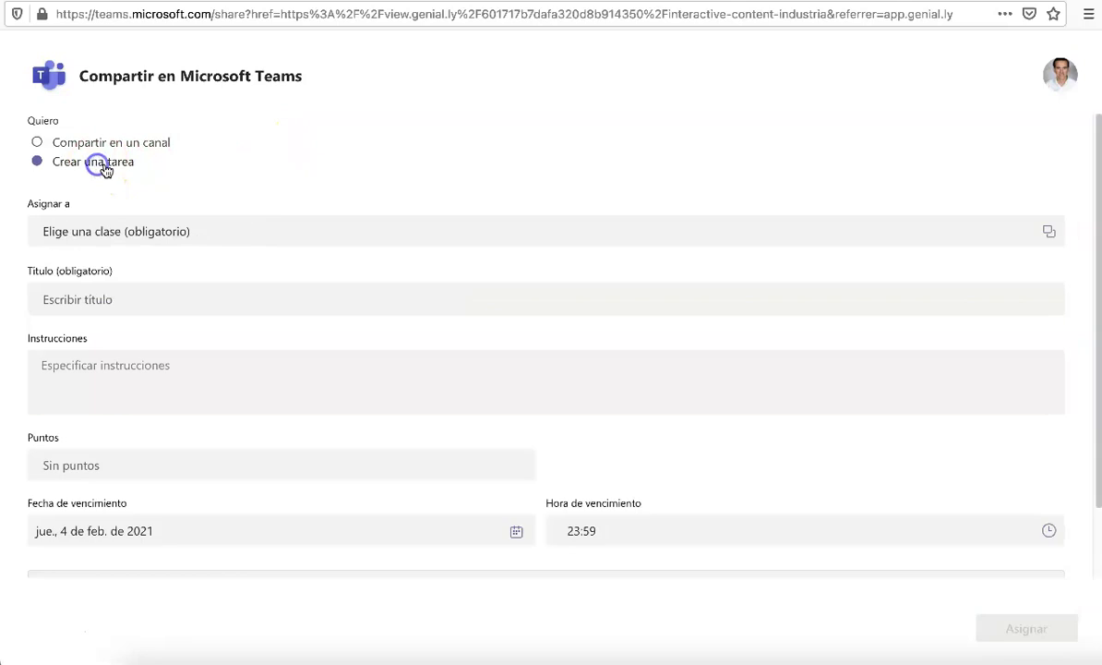
{"action": "left_click", "coordinate": [210, 231]}
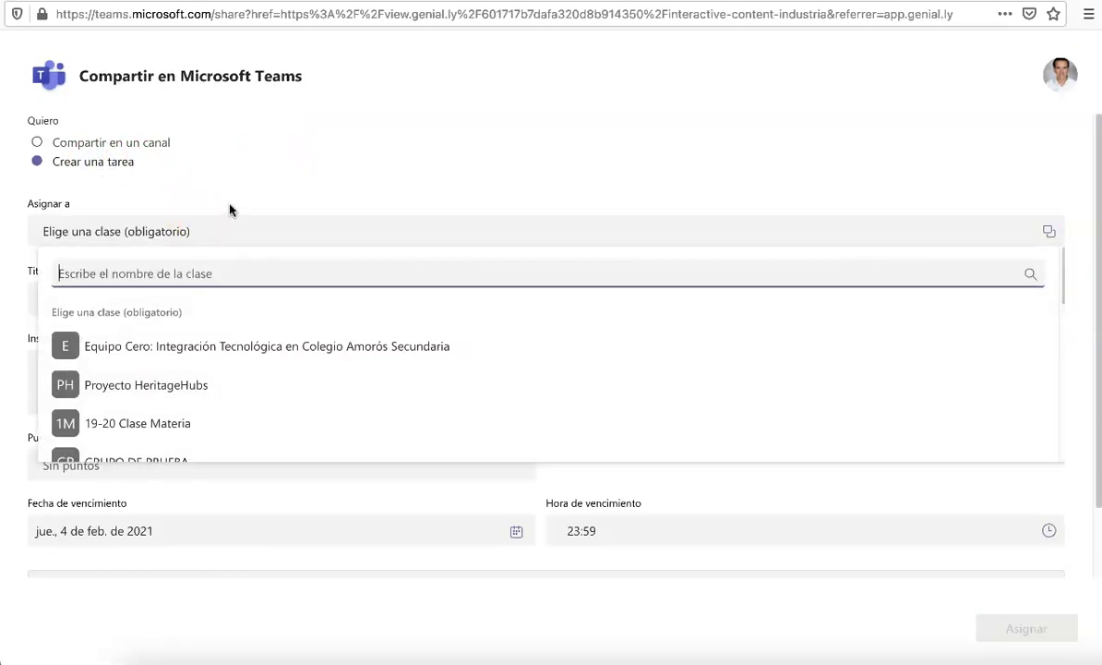
{"action": "scroll", "coordinate": [229, 211], "scroll_direction": "down", "scroll_amount": 1}
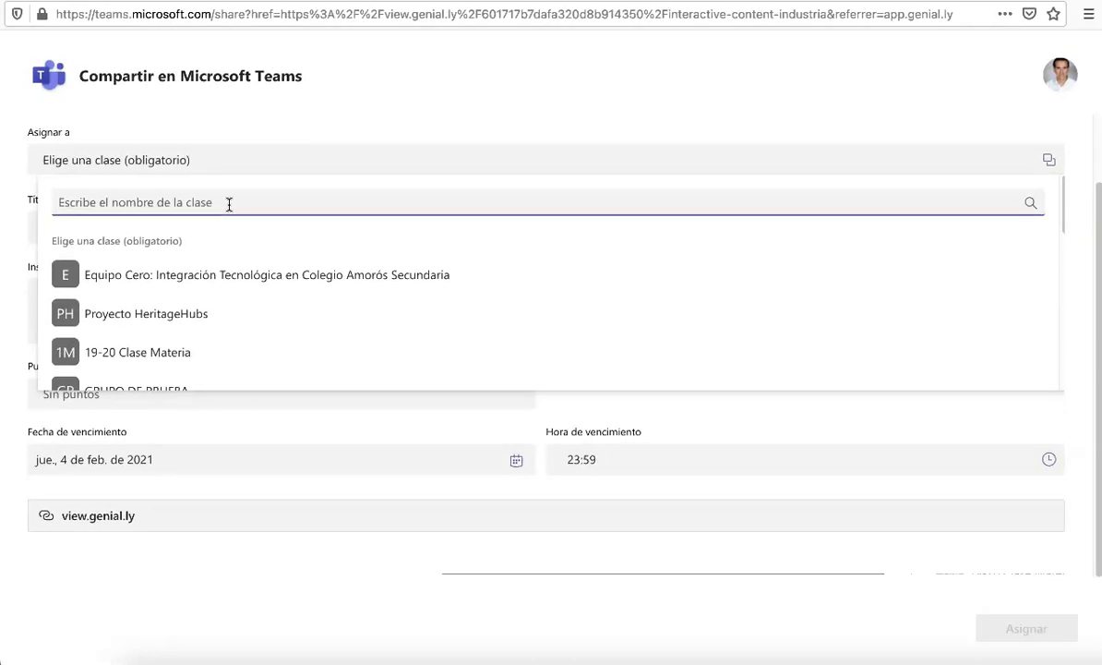
{"action": "type", "text": "Tarea 7.1."}
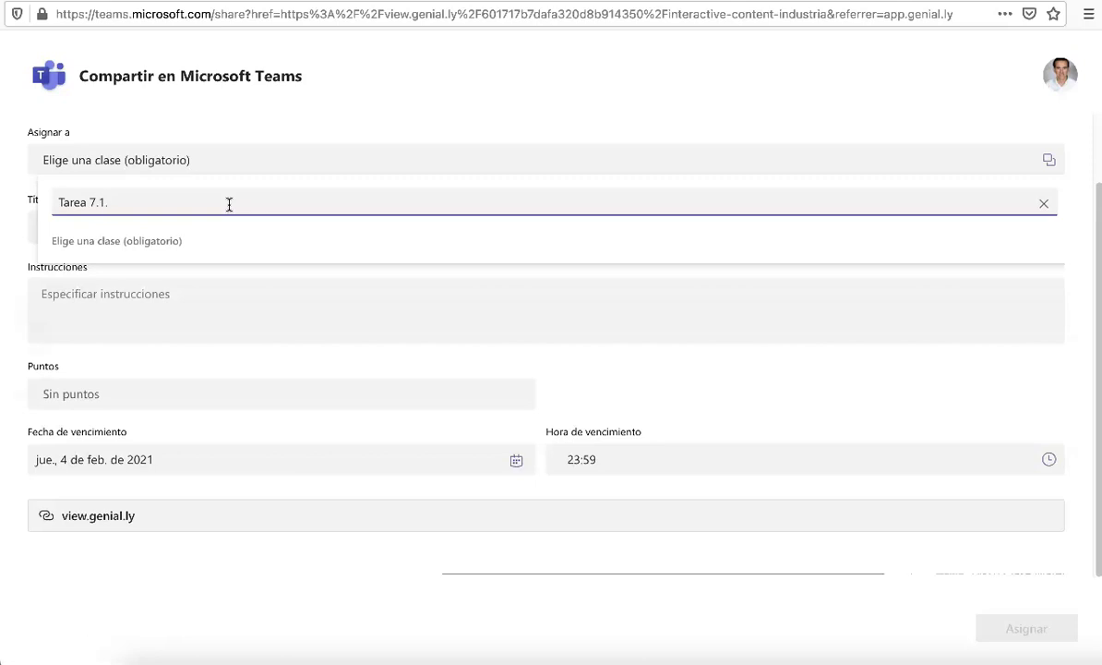
{"action": "left_click", "coordinate": [471, 89]}
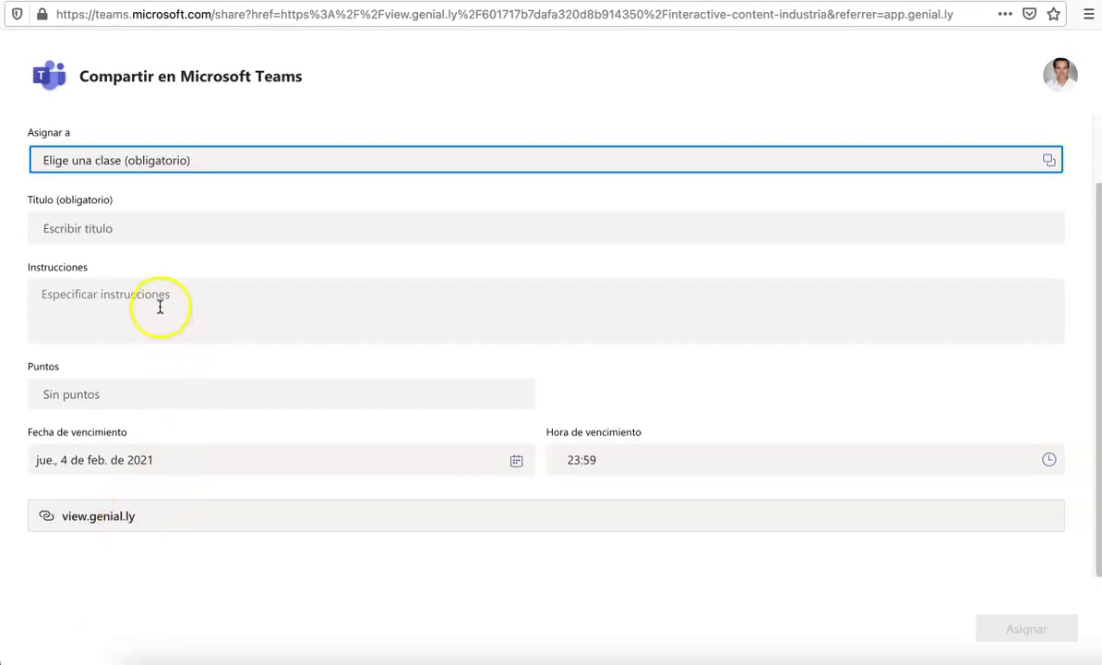
Step: Assign the task to the class 2ºD BTO - GEOGRAFÍA 20/21
{"action": "left_click", "coordinate": [159, 162]}
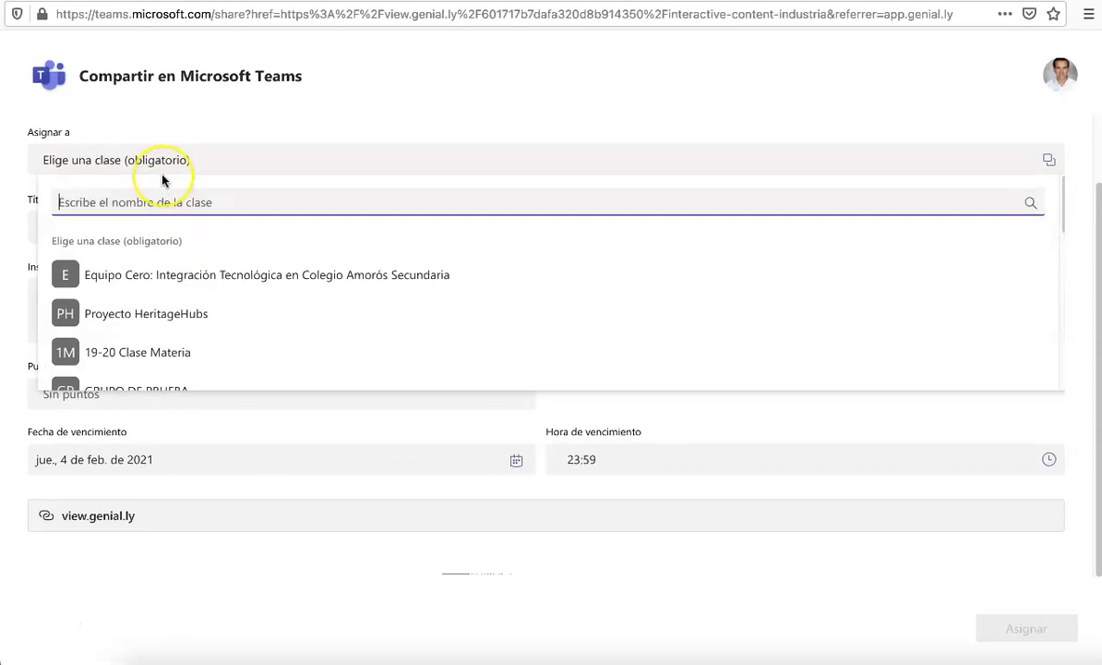
{"action": "type", "text": "2º"}
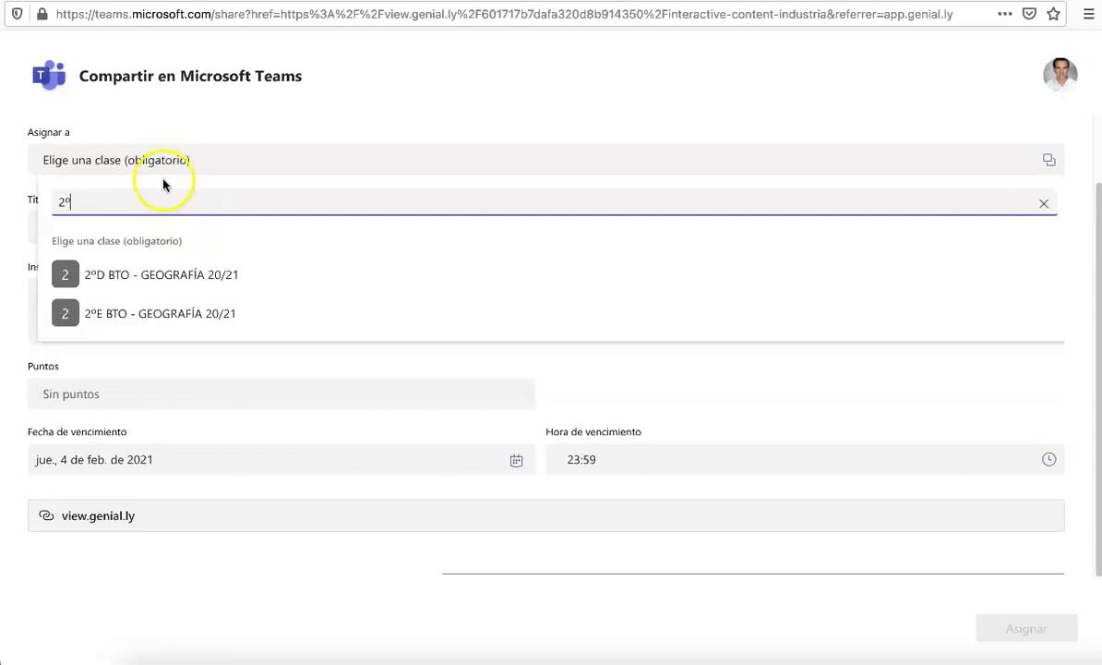
{"action": "left_click", "coordinate": [205, 276]}
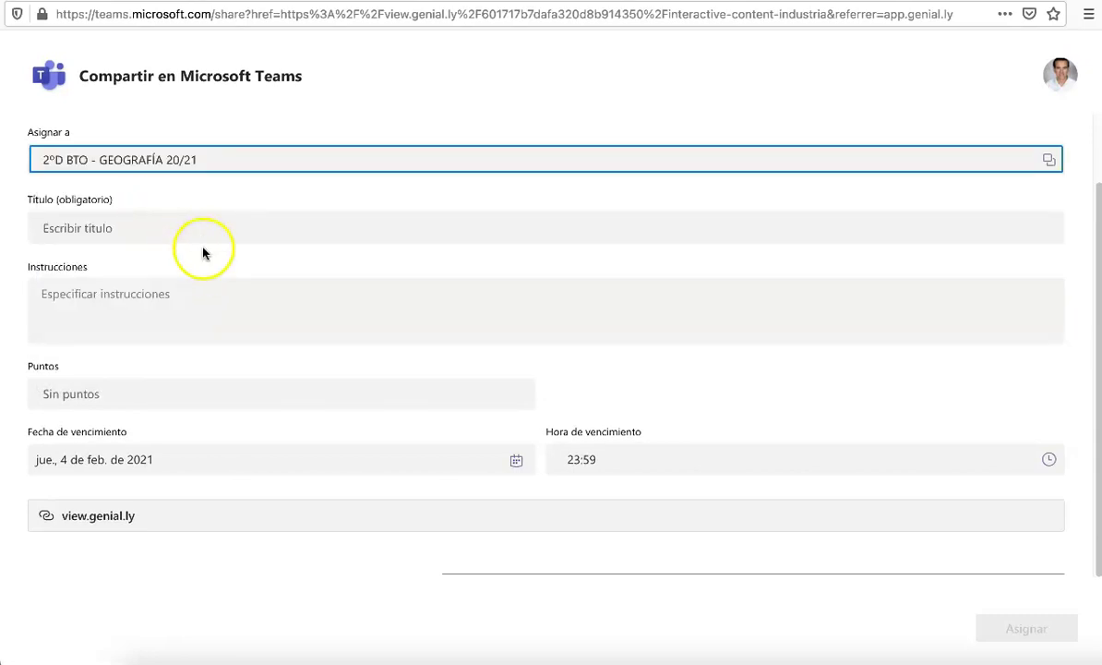
Step: Enter "dd" as the task instructions and "Tare" as the title
{"action": "left_click", "coordinate": [123, 305]}
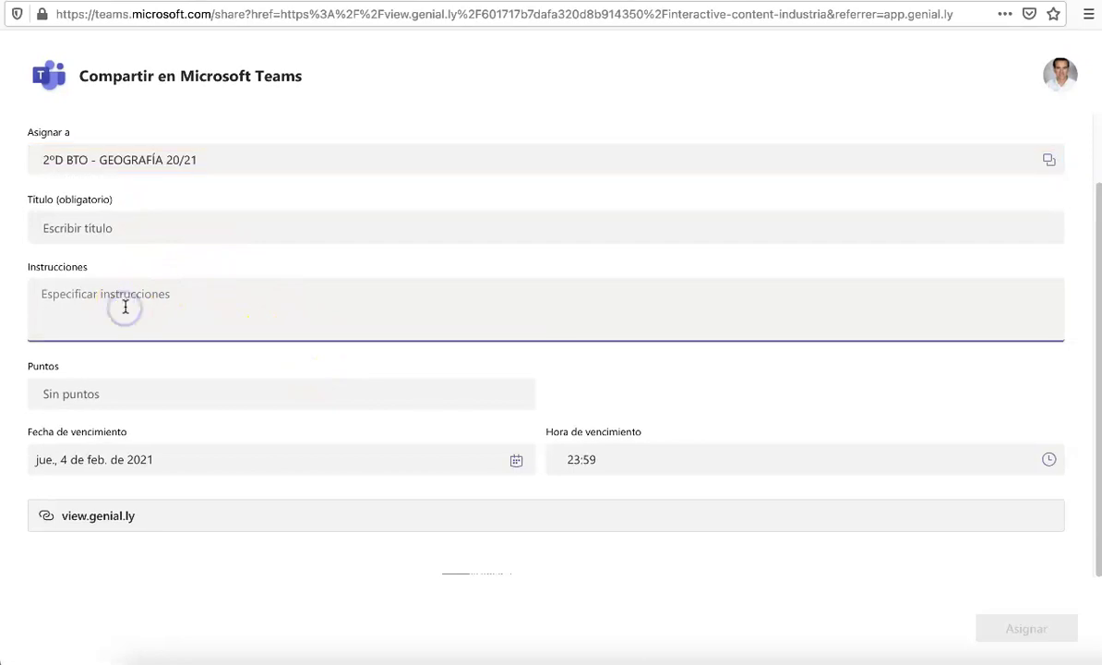
{"action": "type", "text": "dd"}
{"action": "left_click", "coordinate": [61, 221]}
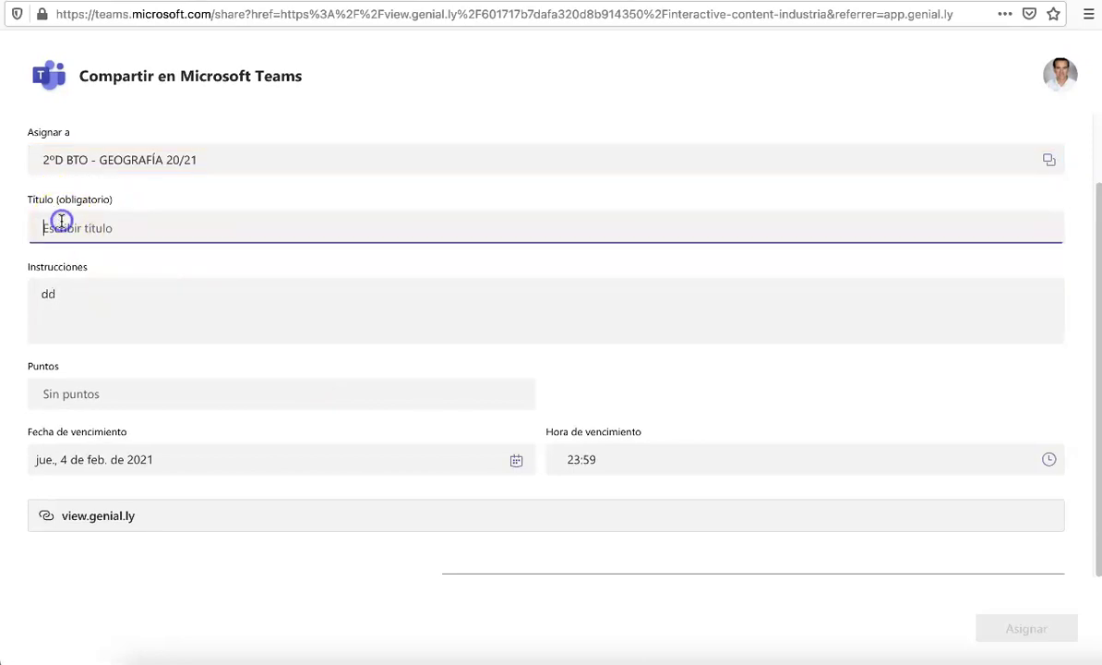
{"action": "type", "text": "Tare"}
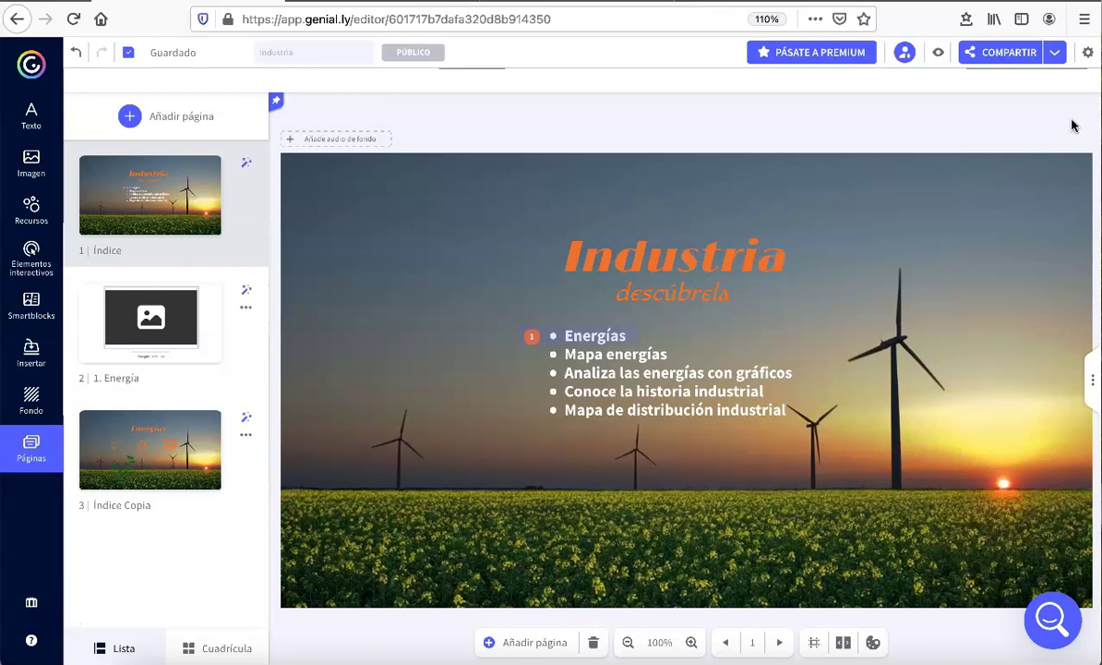
Step: In the Genially editor, open the Industria project's settings and view its privacy options
{"action": "left_click", "coordinate": [1039, 129]}
{"action": "left_click", "coordinate": [1089, 56]}
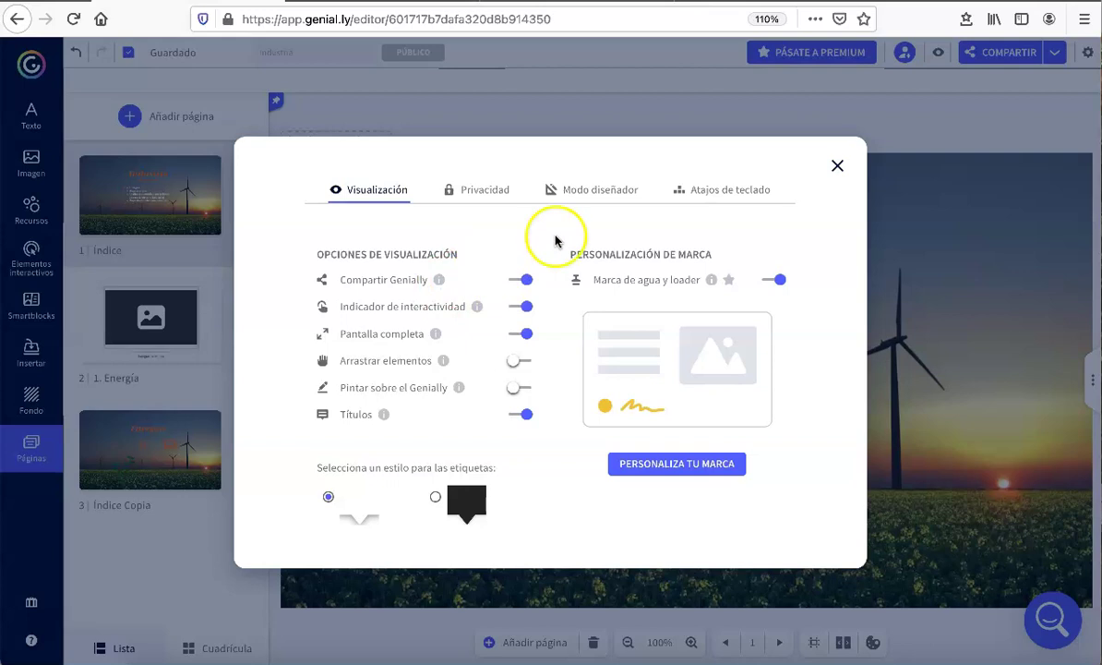
{"action": "left_click", "coordinate": [486, 194]}
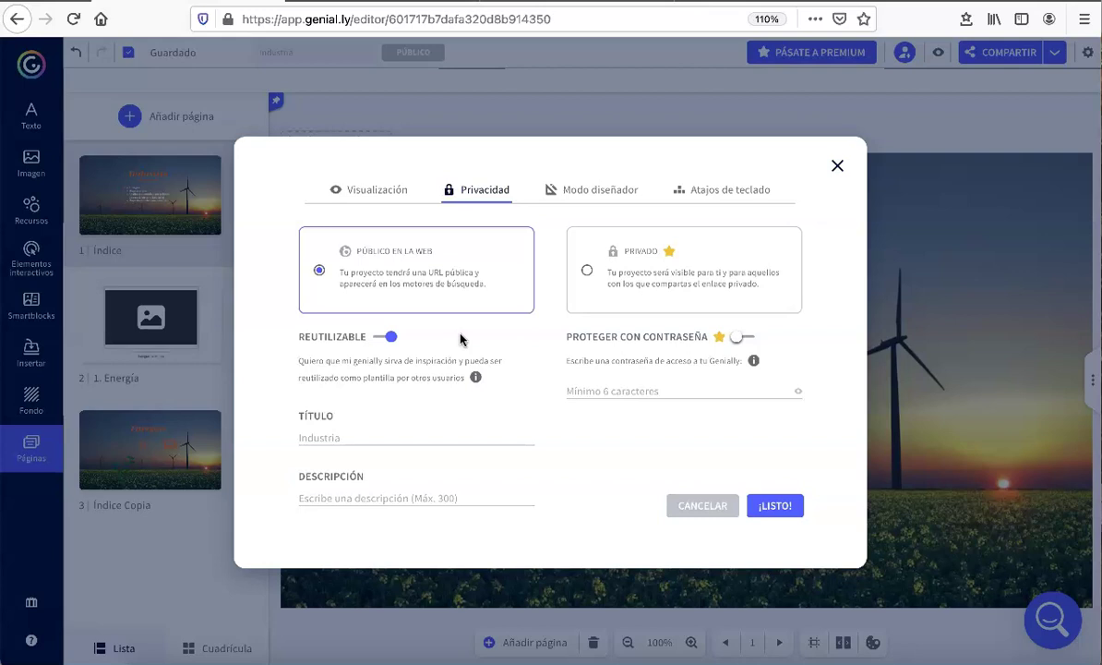
Step: Try turning the project's reusable option off and on, and cancel the privacy settings without saving
{"action": "left_click", "coordinate": [390, 338]}
{"action": "left_click", "coordinate": [383, 338]}
{"action": "left_click", "coordinate": [717, 504]}
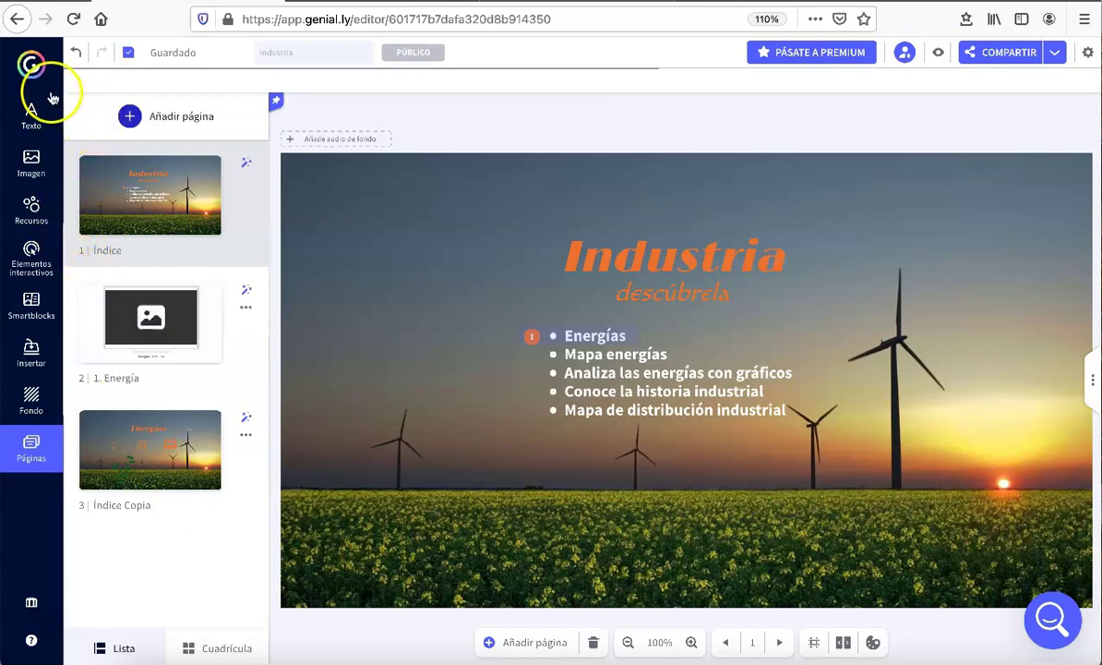
Step: Leave the Industria project's editor and return to the Genially home page
{"action": "left_click", "coordinate": [34, 67]}
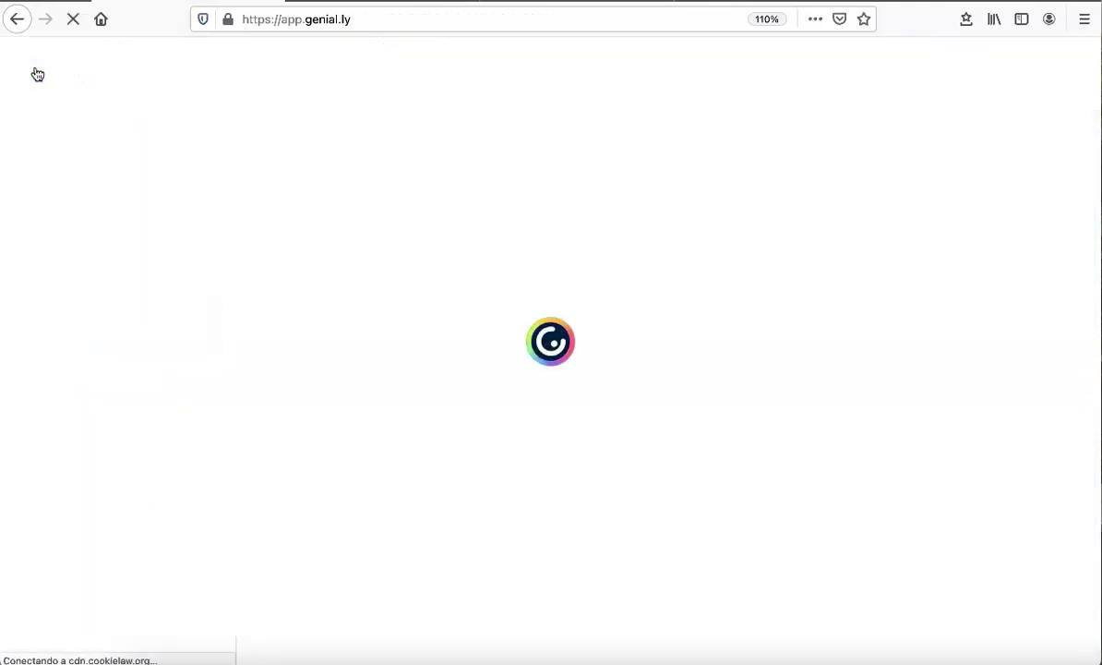